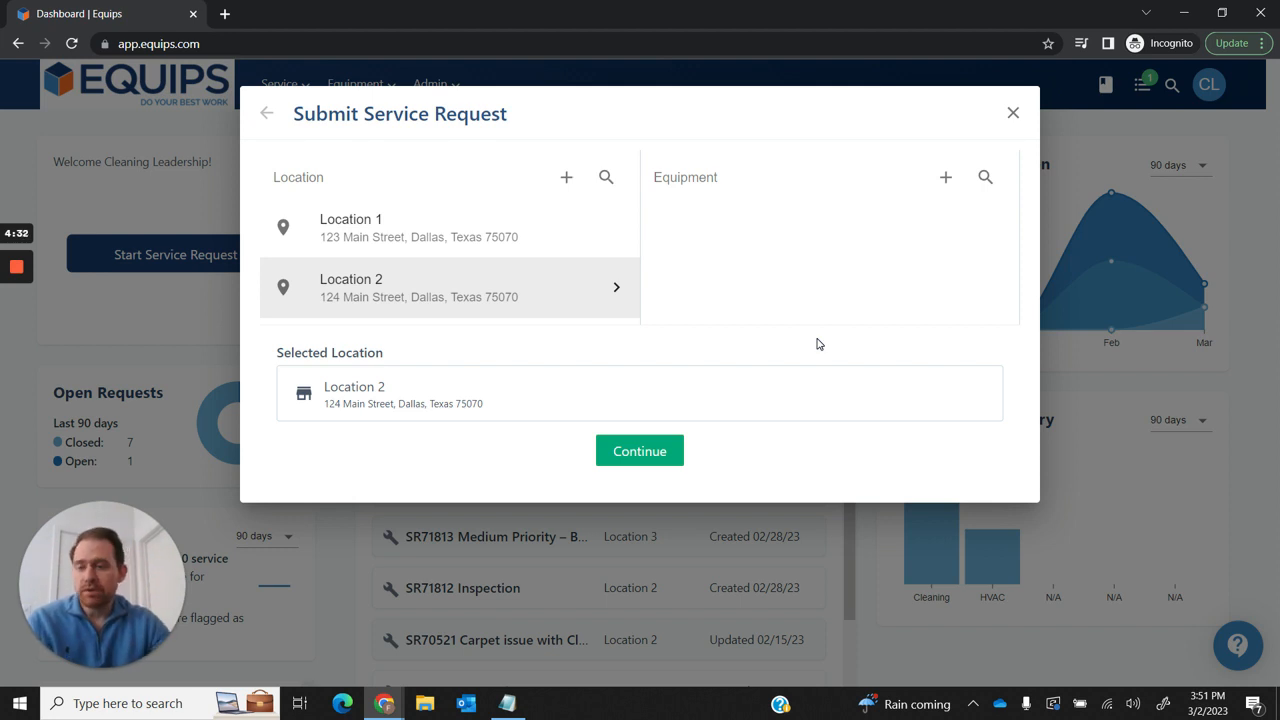
Continue the service request for Location 2 and replace its title with "there is a leak"
{"action": "left_click", "coordinate": [631, 455]}
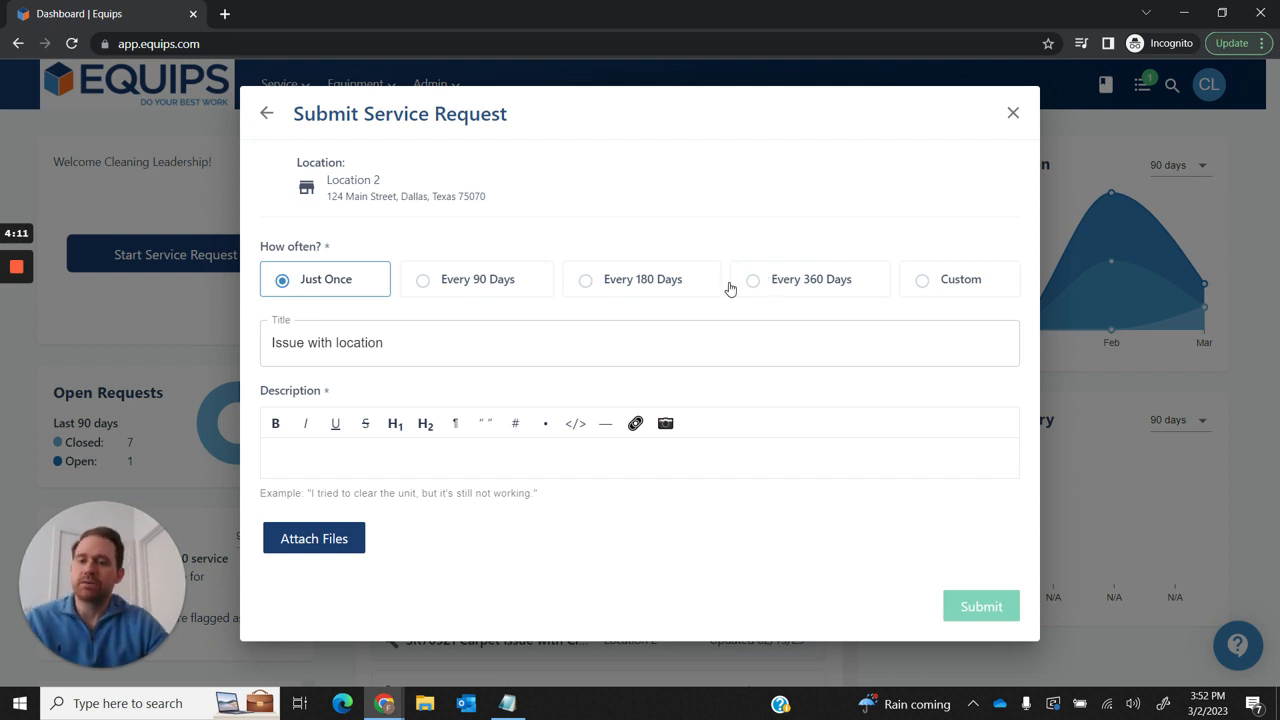
{"action": "left_click_drag", "start_coordinate": [386, 344], "coordinate": [262, 345]}
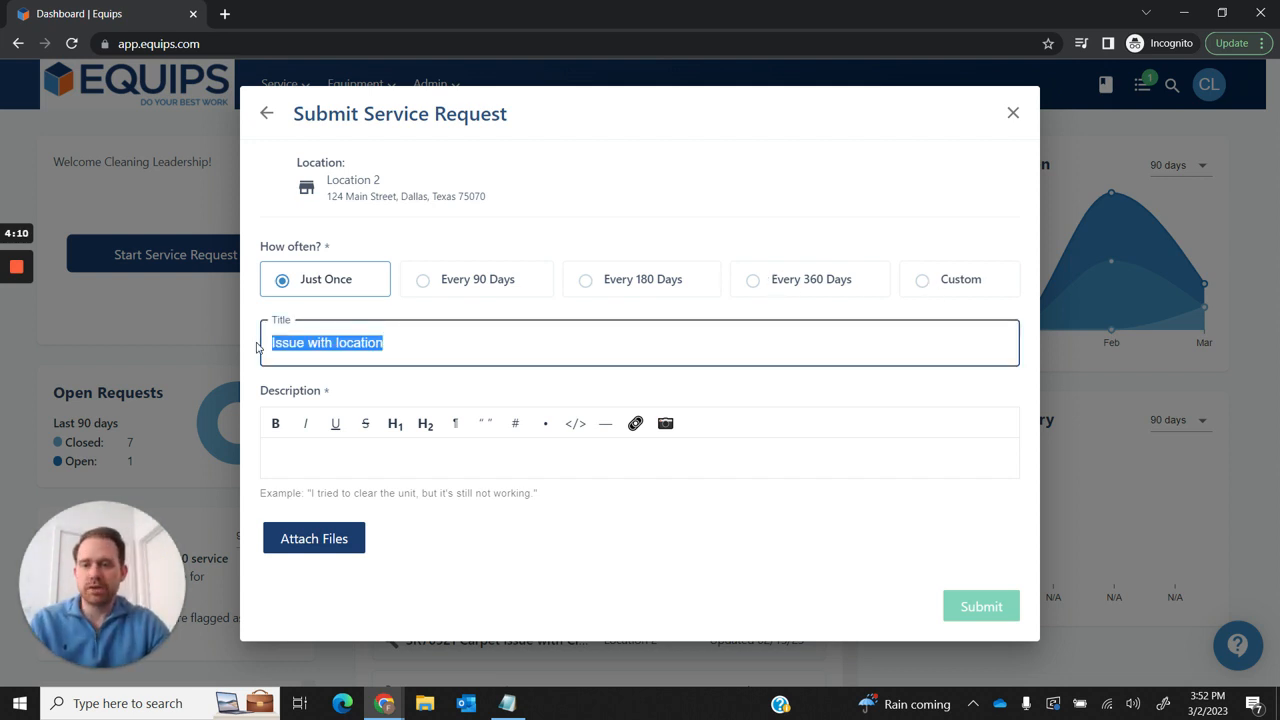
{"action": "type", "text": "there i"}
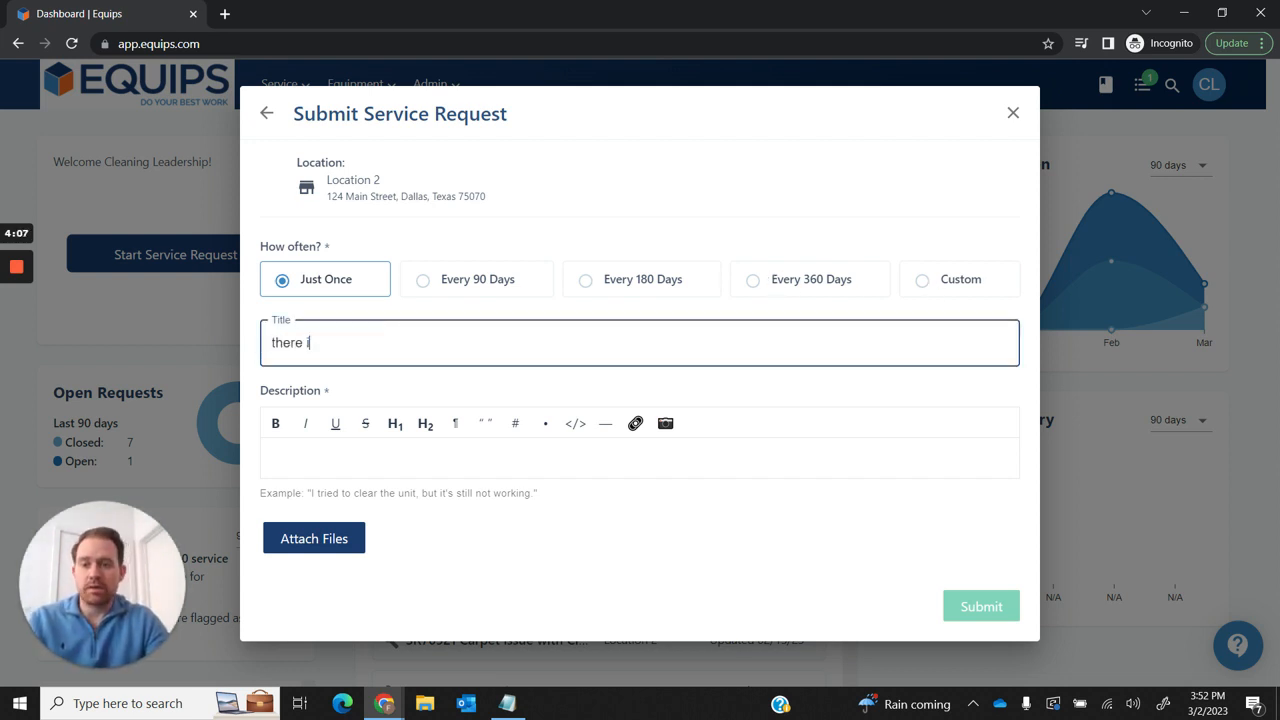
{"action": "type", "text": "s a leak"}
{"action": "key", "text": "Tab"}
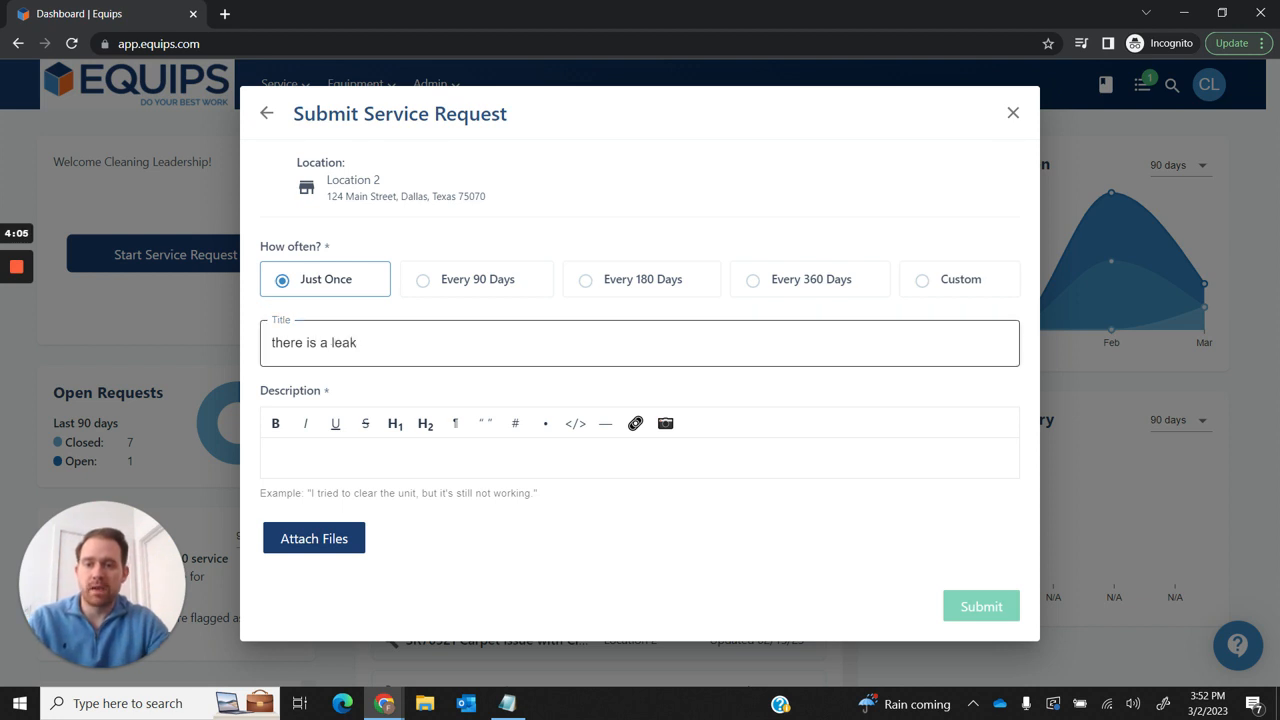
Enter the description "There is a leak in the ceiling by the front door please dispatch someone asap", submit the request and close the confirmation
{"action": "key", "text": "Tab"}
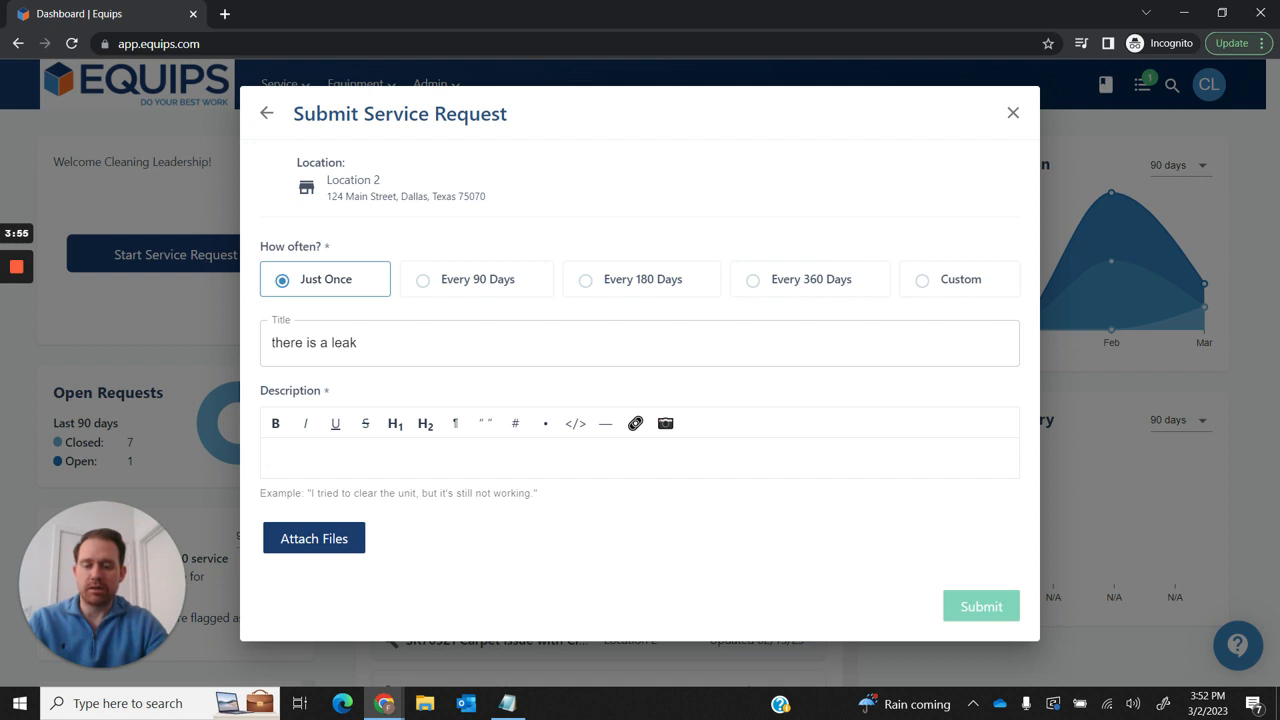
{"action": "type", "text": "There is a"}
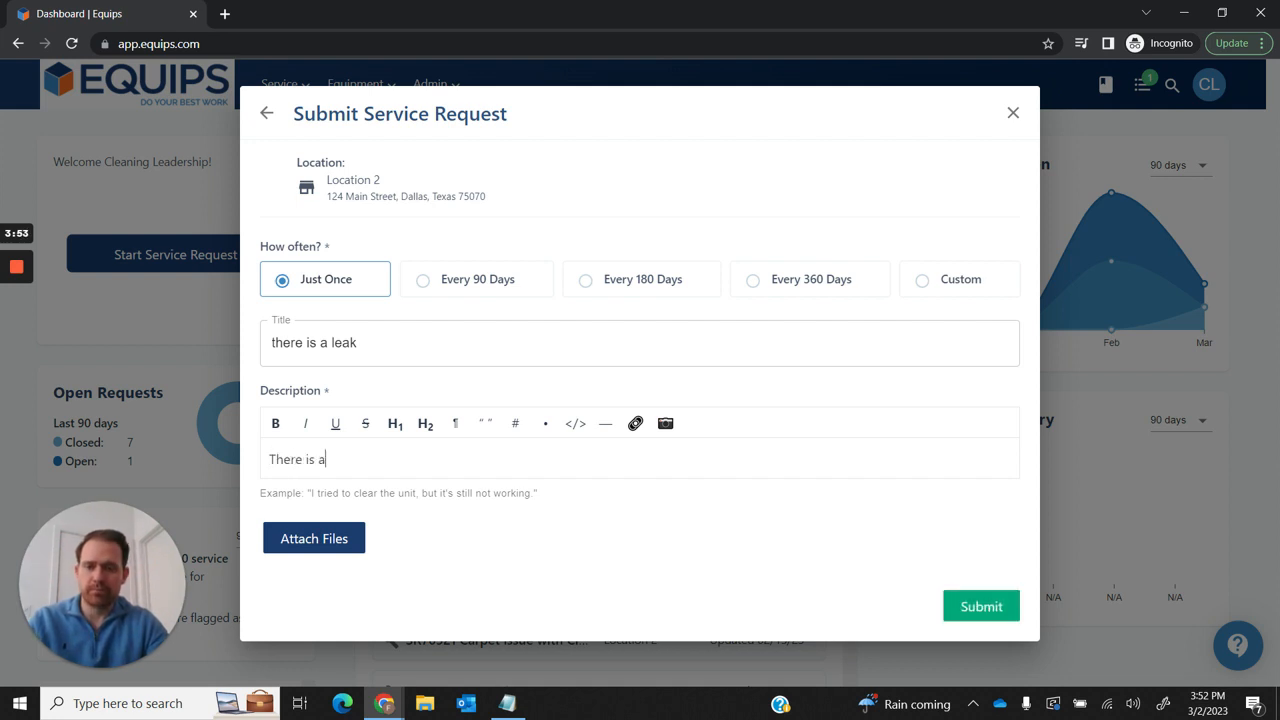
{"action": "type", "text": " leak in the"}
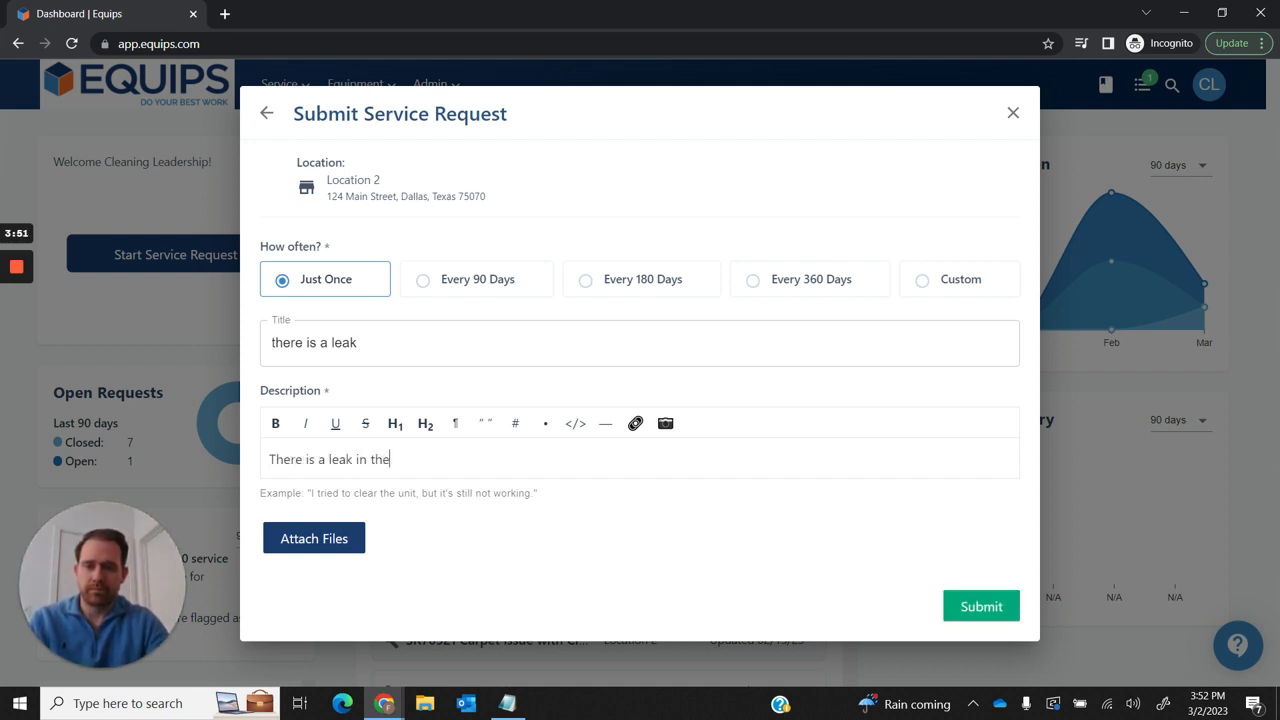
{"action": "type", "text": " ceiling by the fro"}
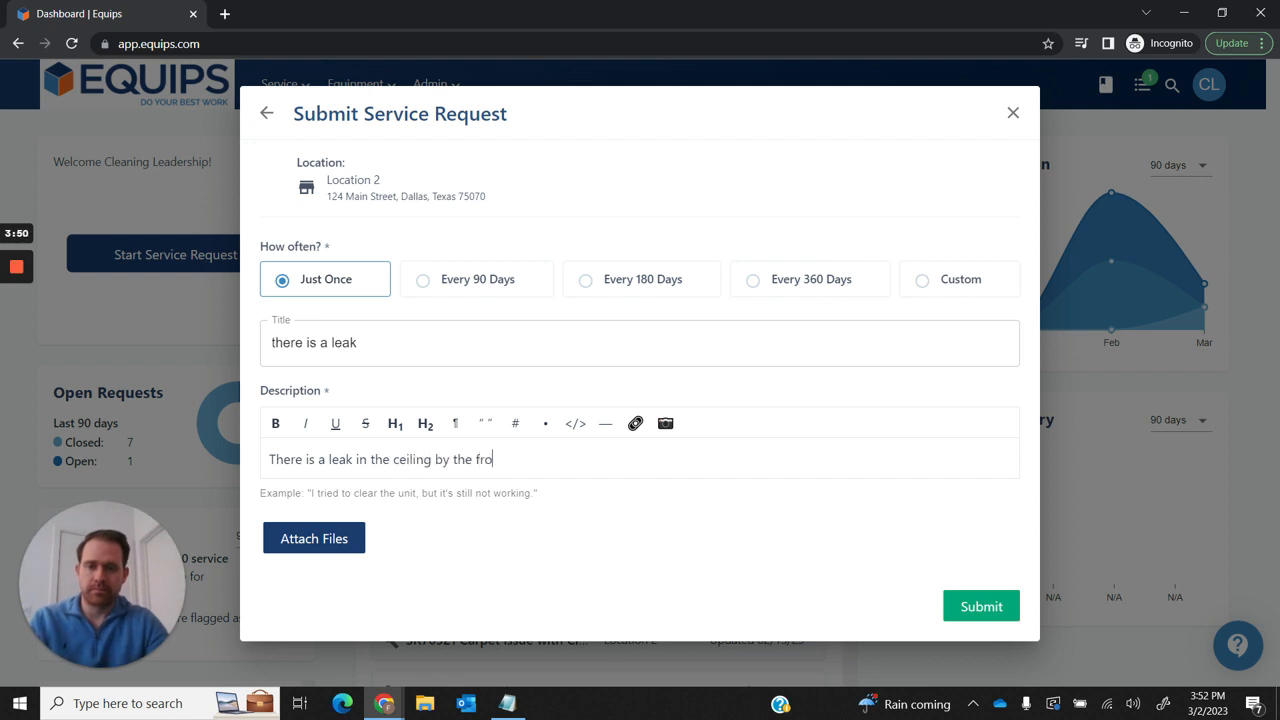
{"action": "type", "text": "nt door please dispatc"}
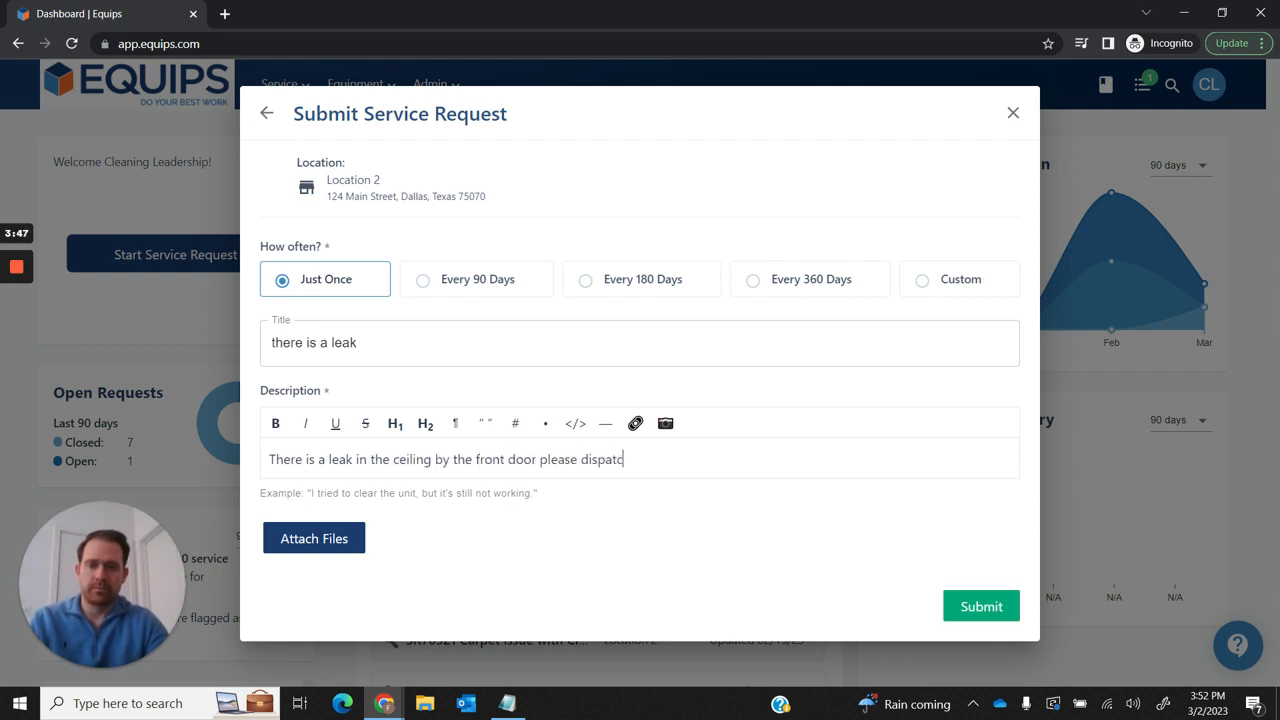
{"action": "type", "text": "h someone asap"}
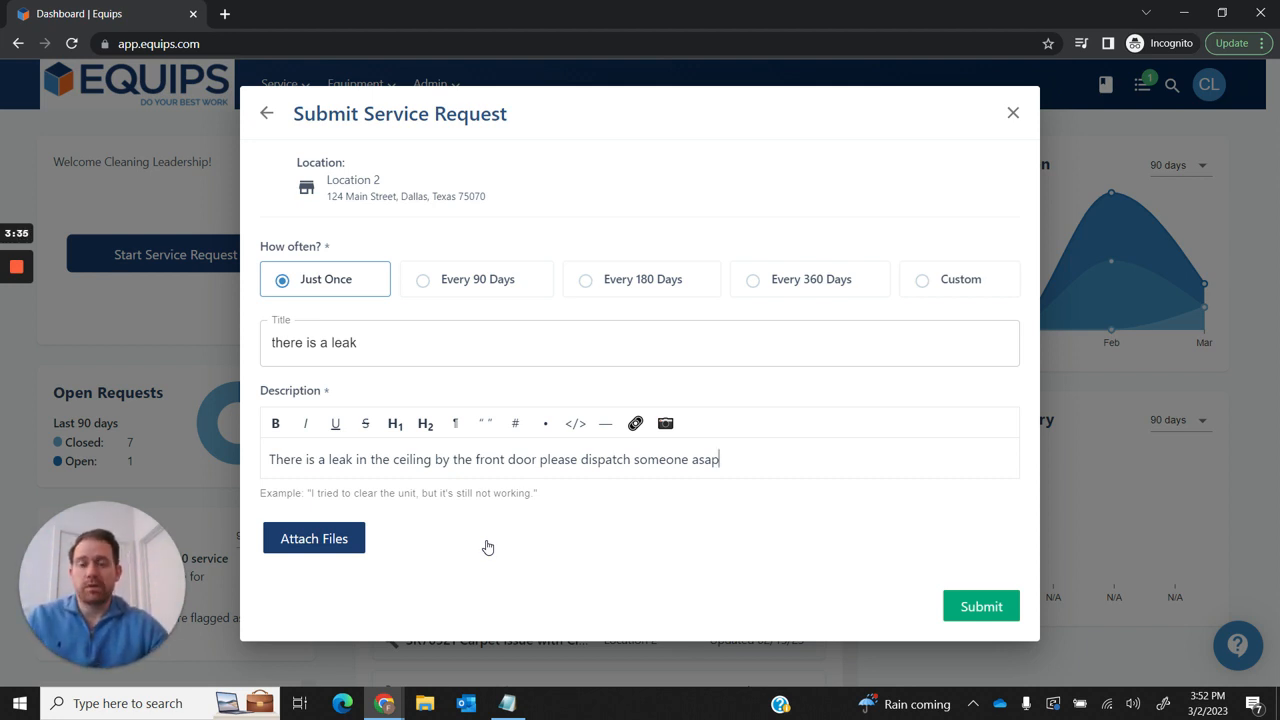
{"action": "left_click", "coordinate": [980, 606]}
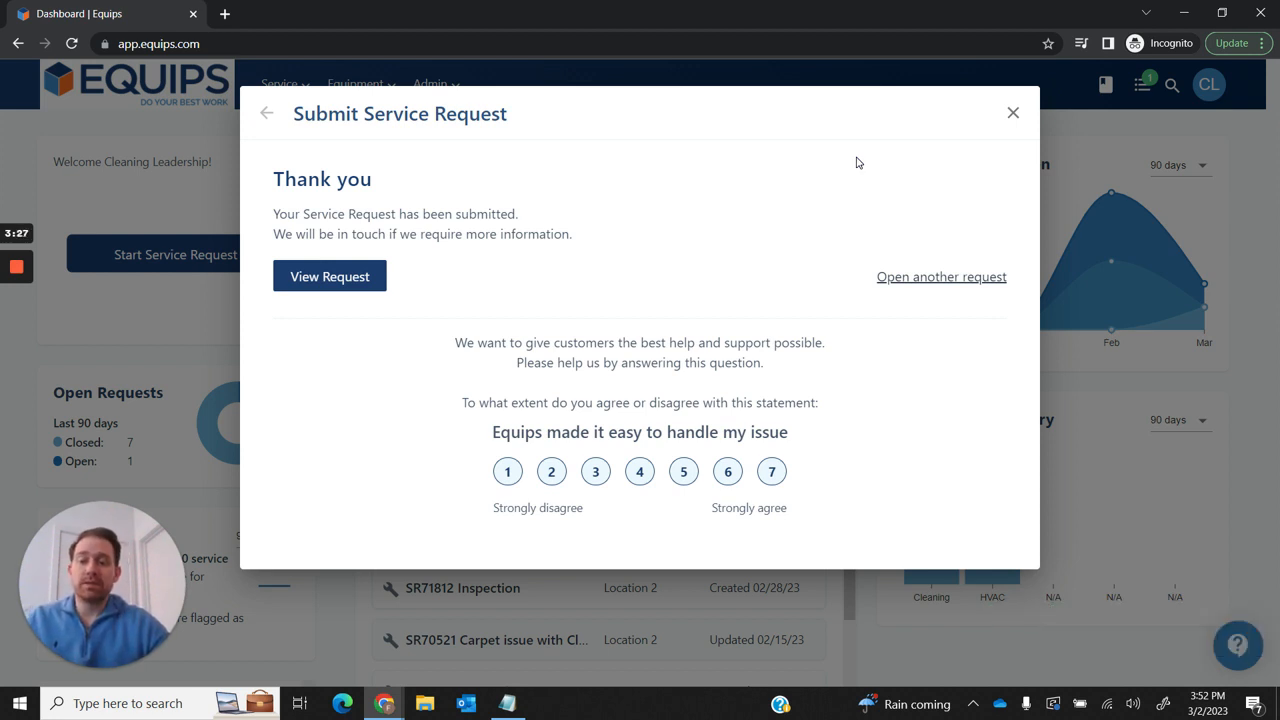
{"action": "left_click", "coordinate": [1012, 113]}
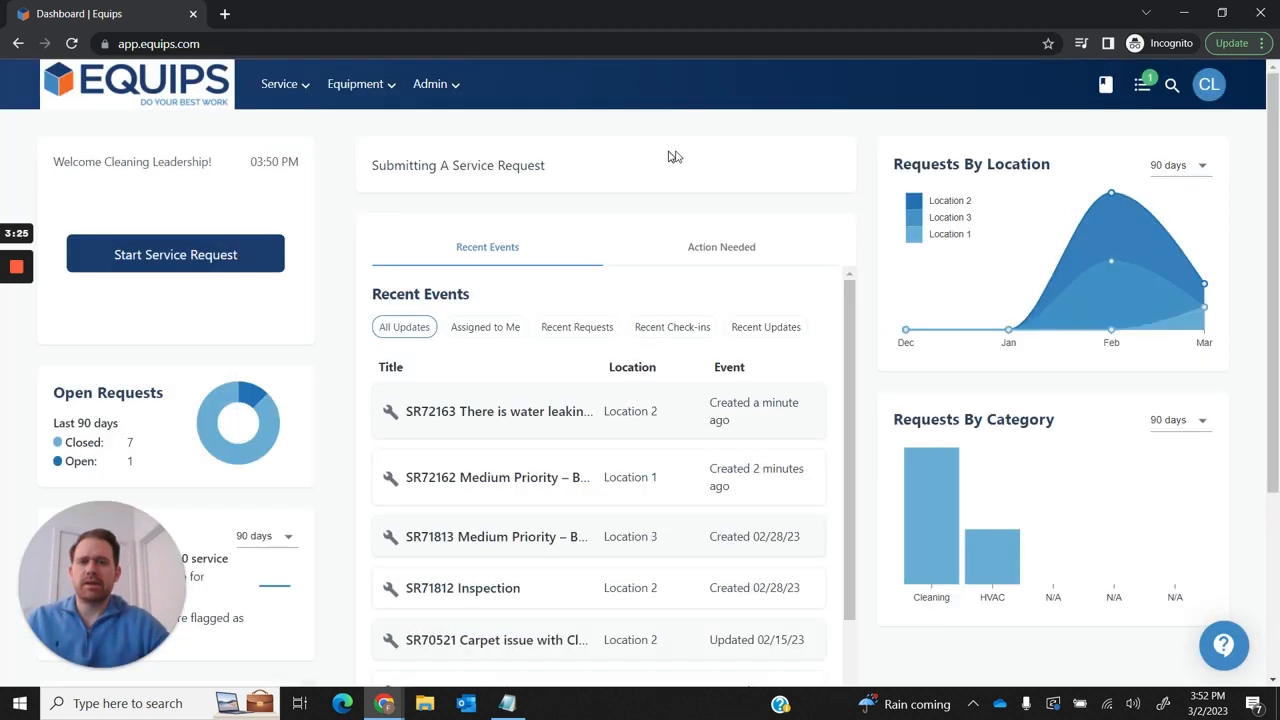
Start another service request for EVAP Condenser 1 at Location 1, briefly viewing the form for creating new equipment
{"action": "left_click", "coordinate": [176, 260]}
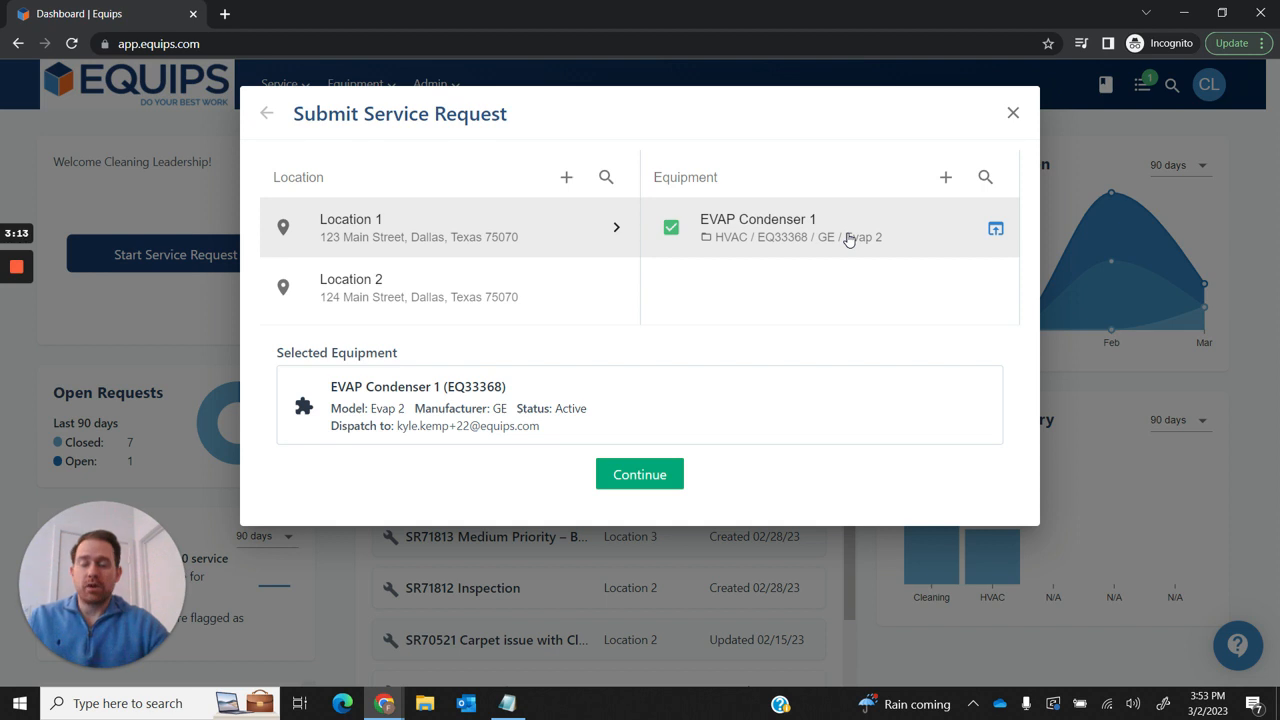
{"action": "left_click", "coordinate": [945, 180]}
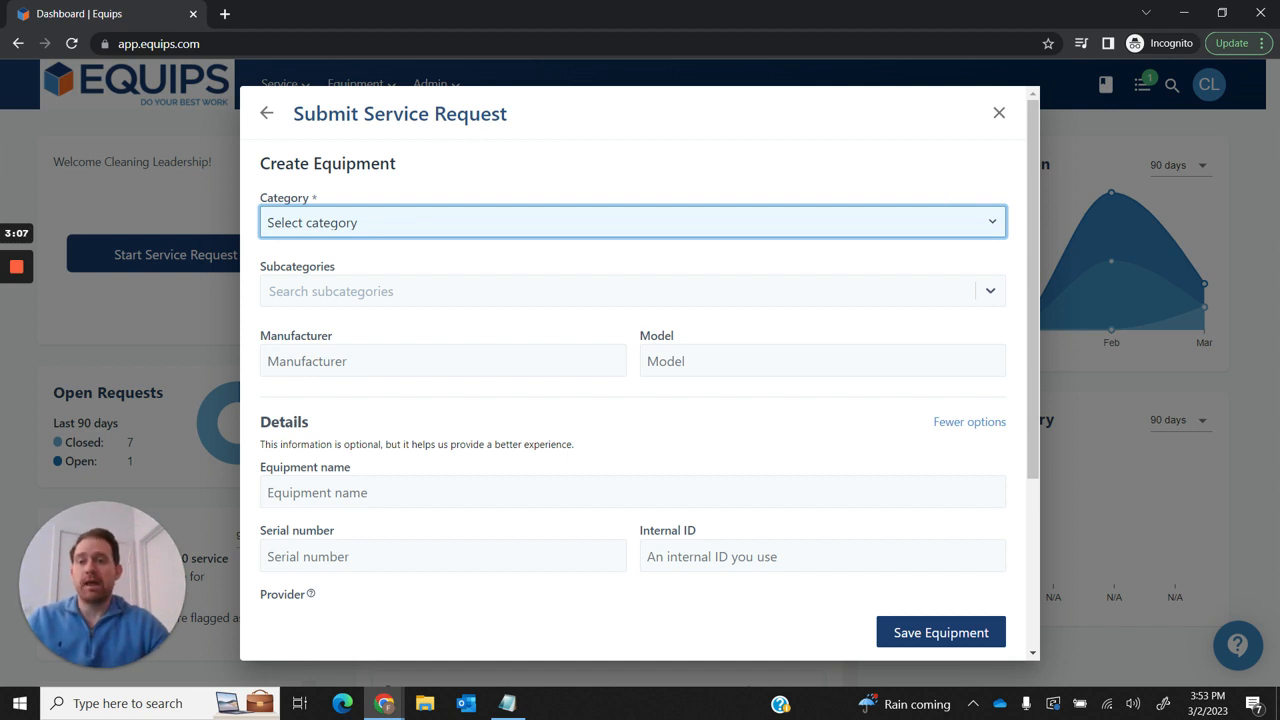
{"action": "left_click", "coordinate": [266, 113]}
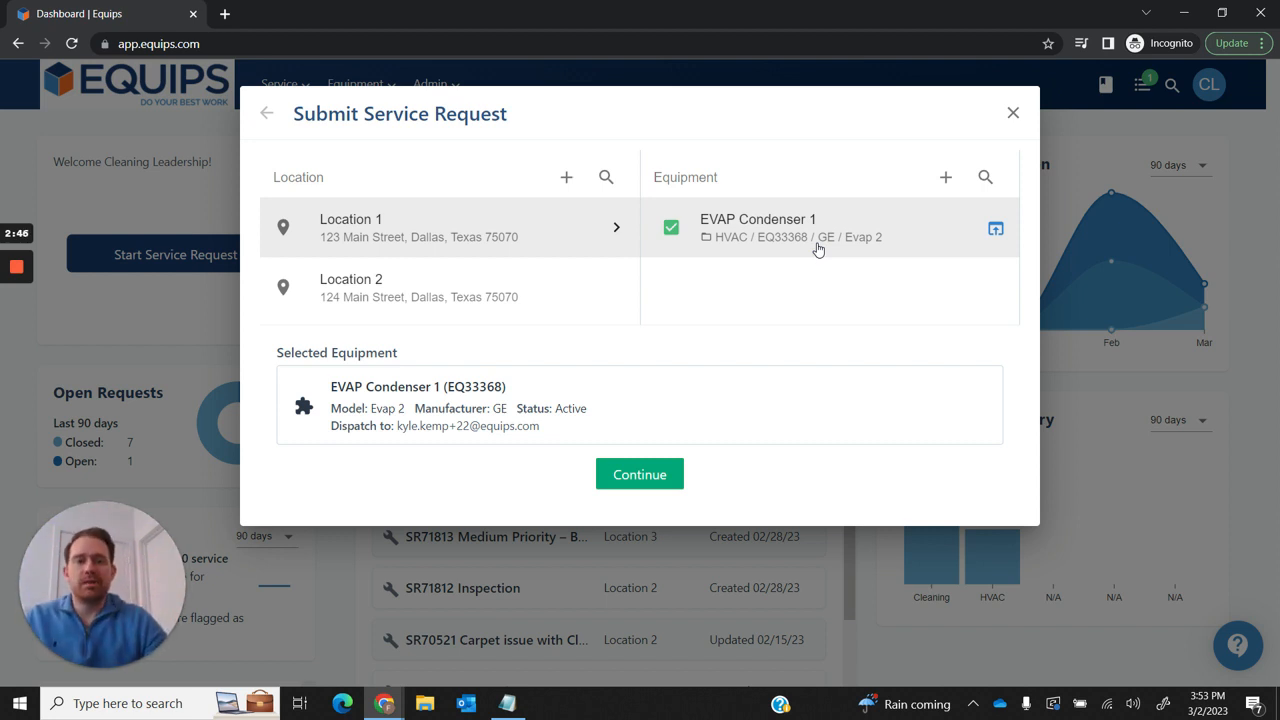
Continue past the duplicate check for the condenser and choose the issue "Medium Priority – Business Day Response"
{"action": "left_click", "coordinate": [648, 475]}
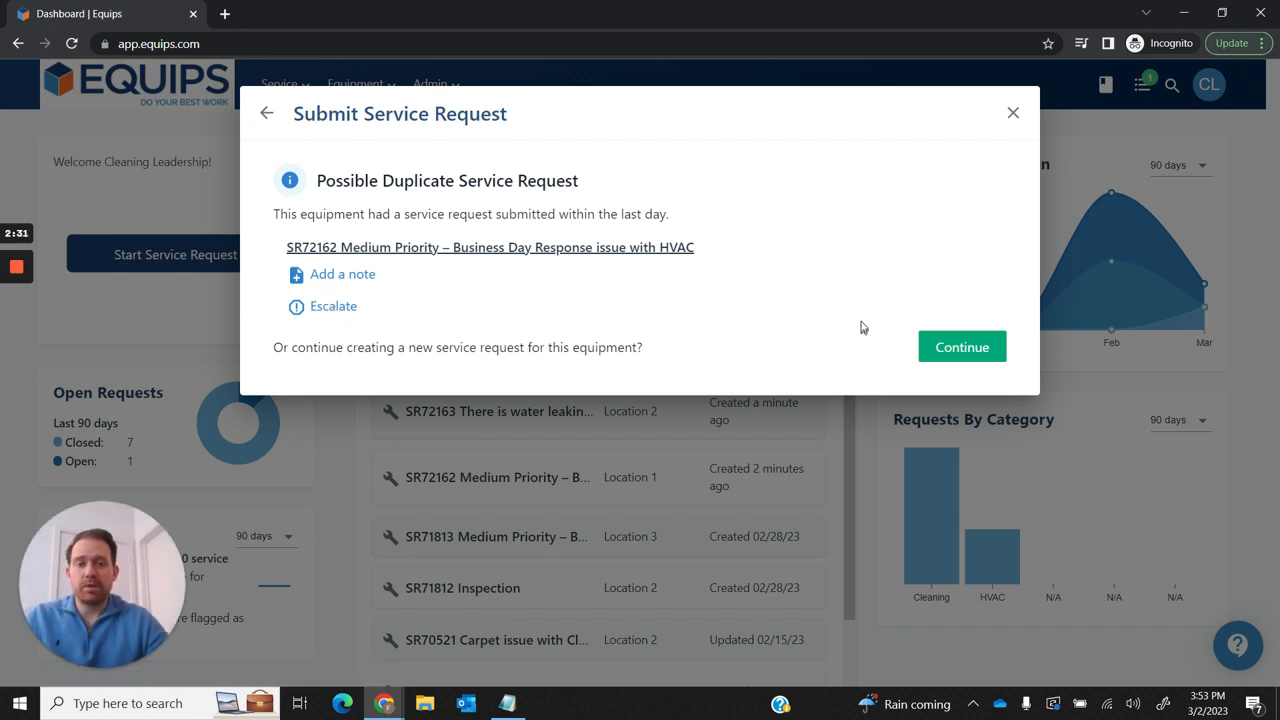
{"action": "left_click", "coordinate": [957, 347]}
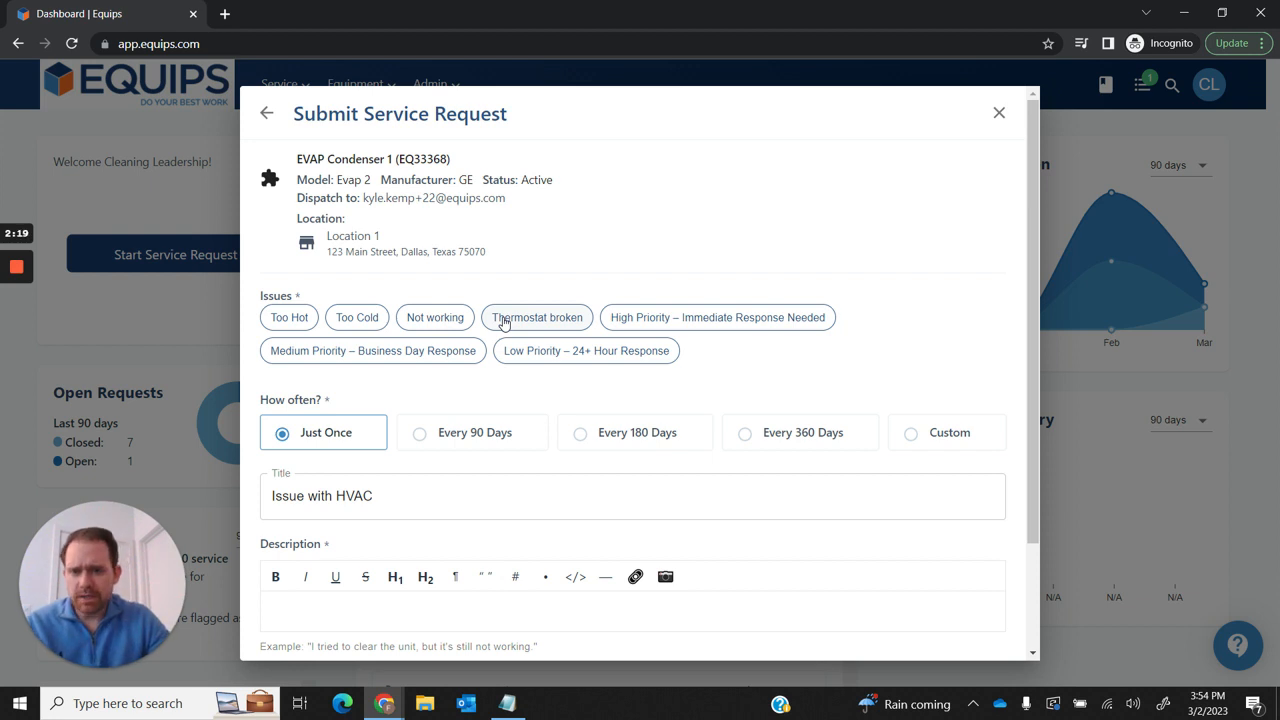
{"action": "left_click", "coordinate": [389, 356]}
Describe the issue as "The evap condenser is displaying an error message #5555" and submit the service request
{"action": "scroll", "coordinate": [330, 375], "scroll_direction": "down", "scroll_amount": 1}
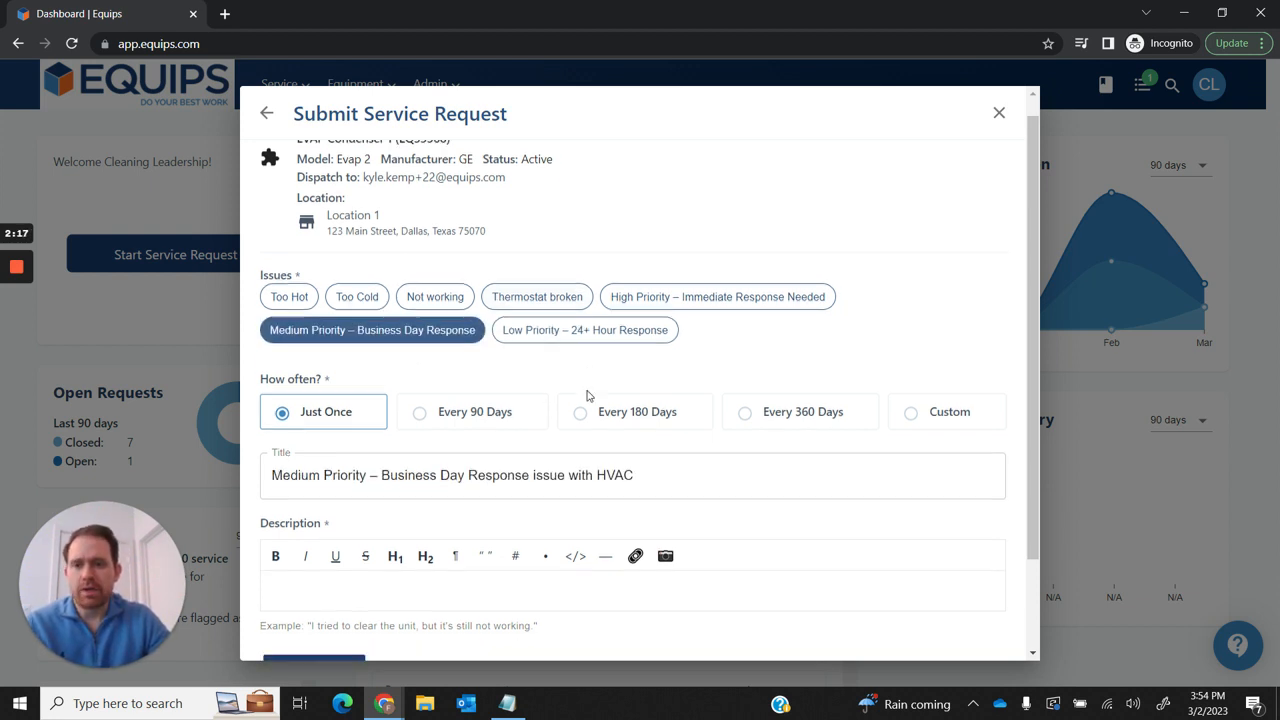
{"action": "scroll", "coordinate": [428, 330], "scroll_direction": "down", "scroll_amount": 1}
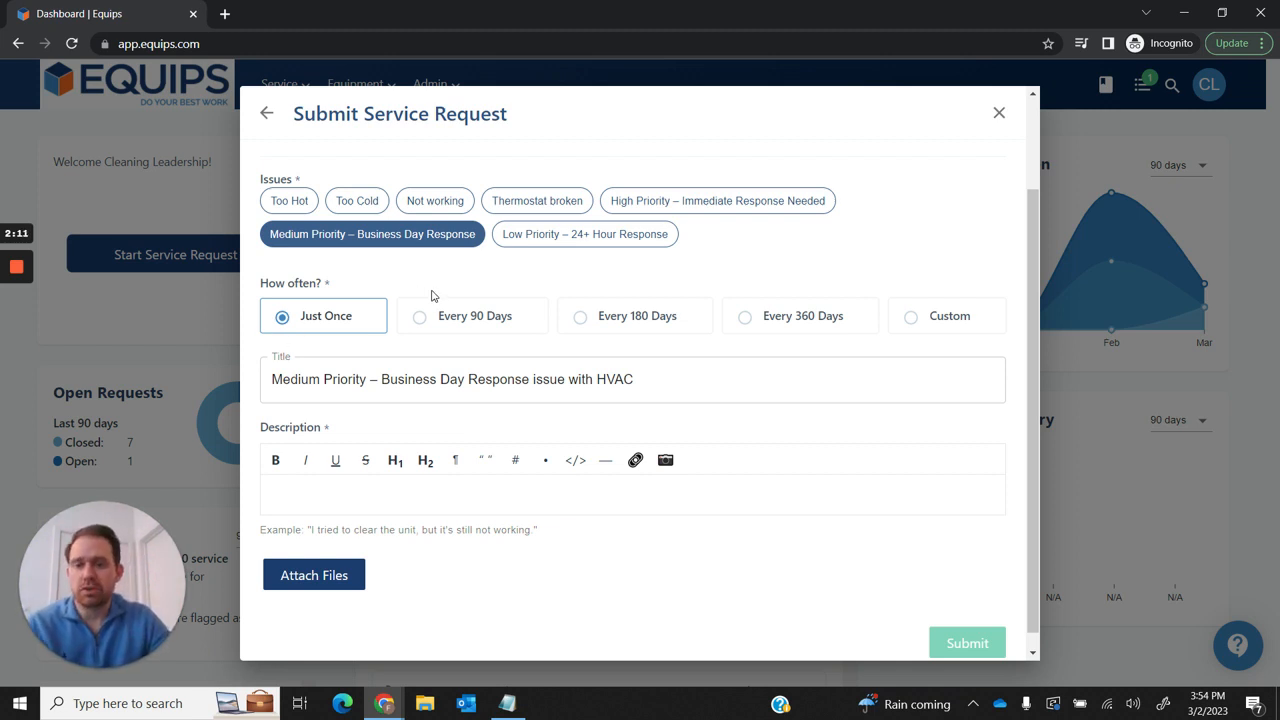
{"action": "scroll", "coordinate": [434, 294], "scroll_direction": "down", "scroll_amount": 1}
{"action": "left_click", "coordinate": [387, 475]}
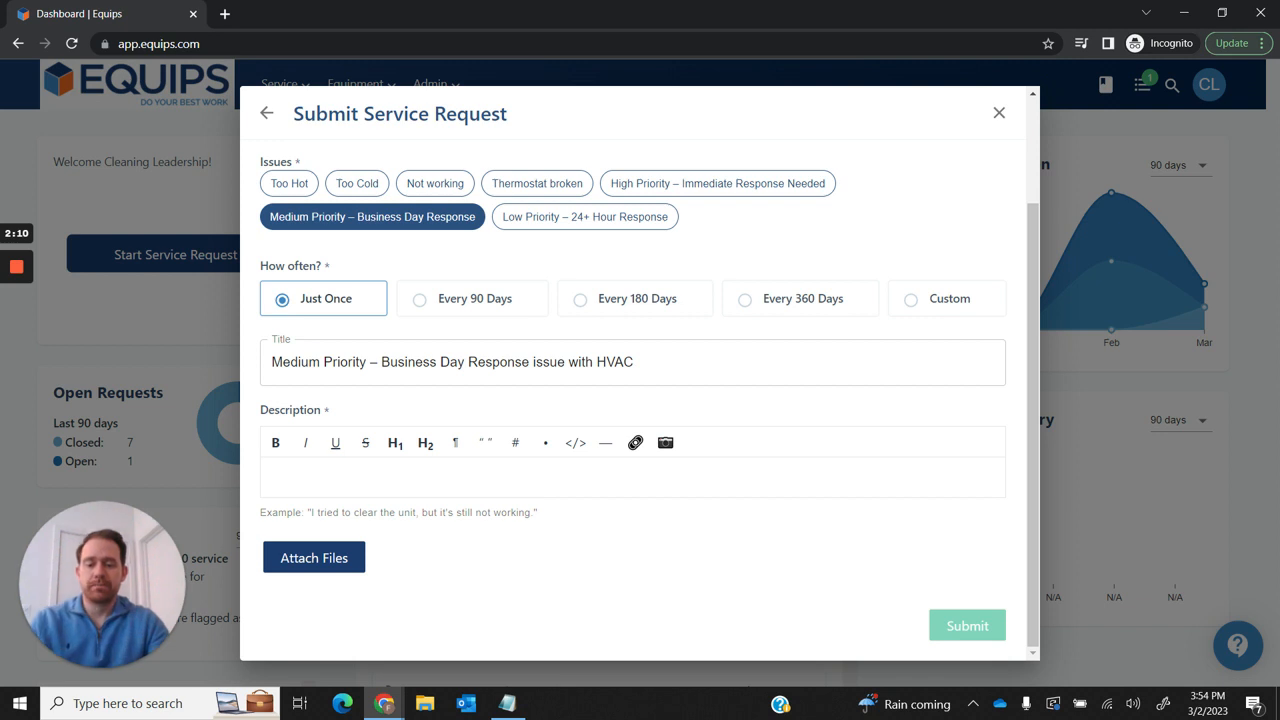
{"action": "type", "text": "The evap "}
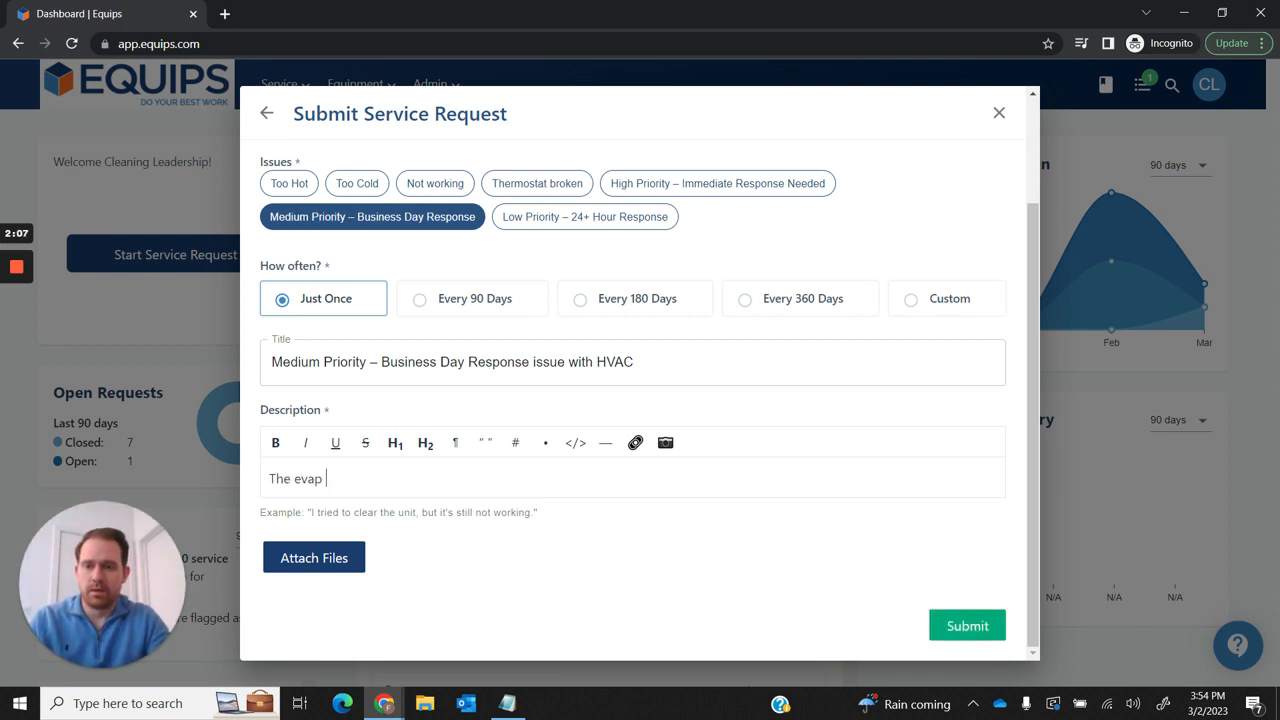
{"action": "type", "text": "condesner is"}
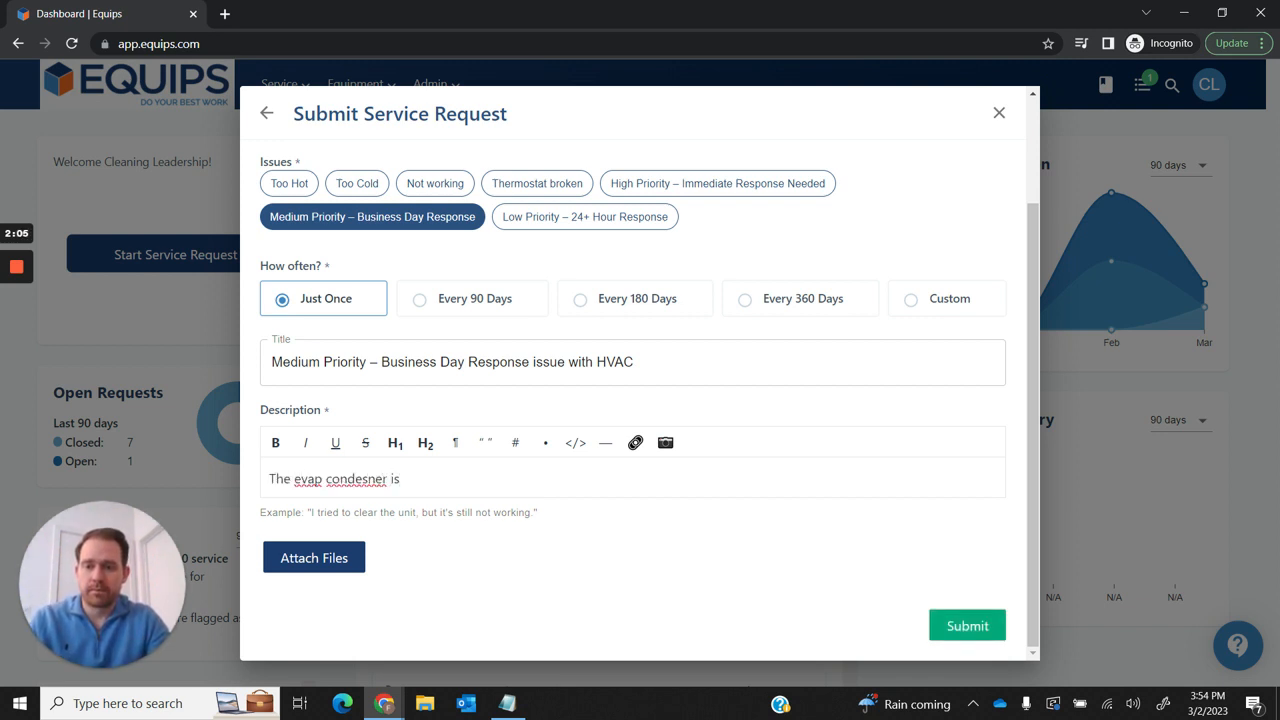
{"action": "key", "text": "BackSpace"}
{"action": "key", "text": "BackSpace"}
{"action": "key", "text": "BackSpace"}
{"action": "key", "text": "BackSpace"}
{"action": "key", "text": "BackSpace"}
{"action": "key", "text": "BackSpace"}
{"action": "key", "text": "BackSpace"}
{"action": "key", "text": "BackSpace"}
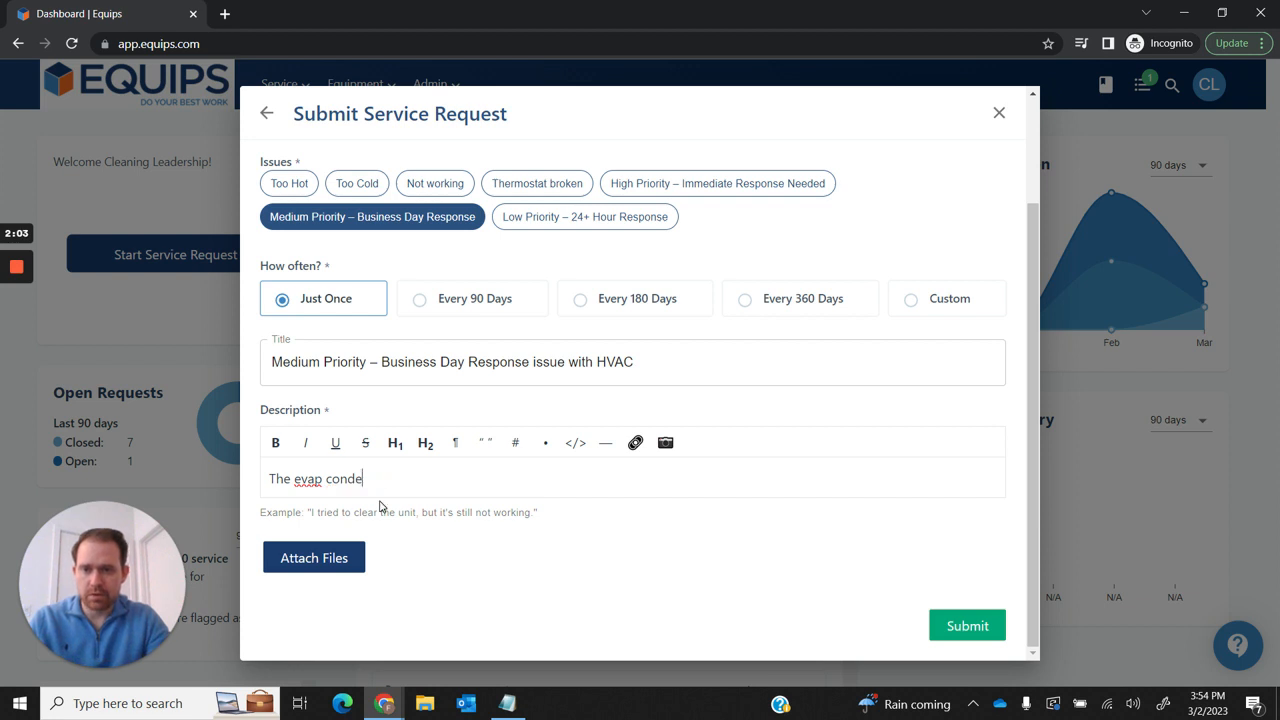
{"action": "type", "text": "nser "}
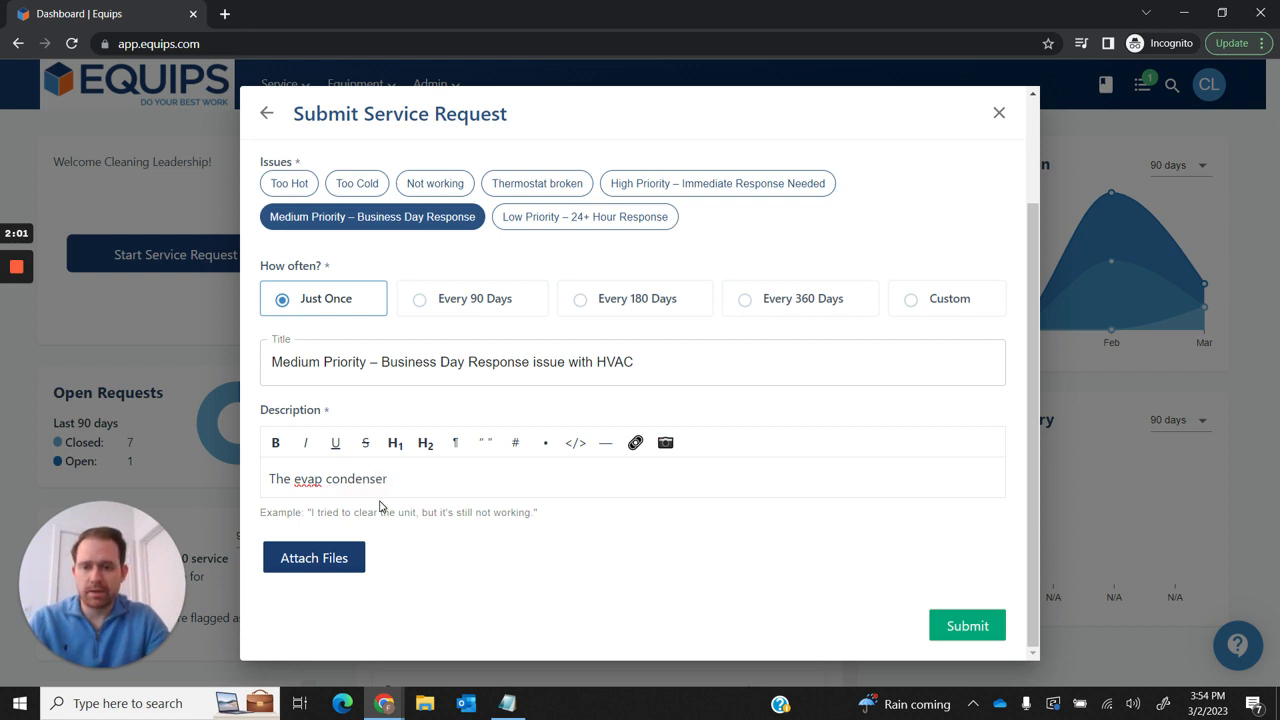
{"action": "type", "text": "is displayi"}
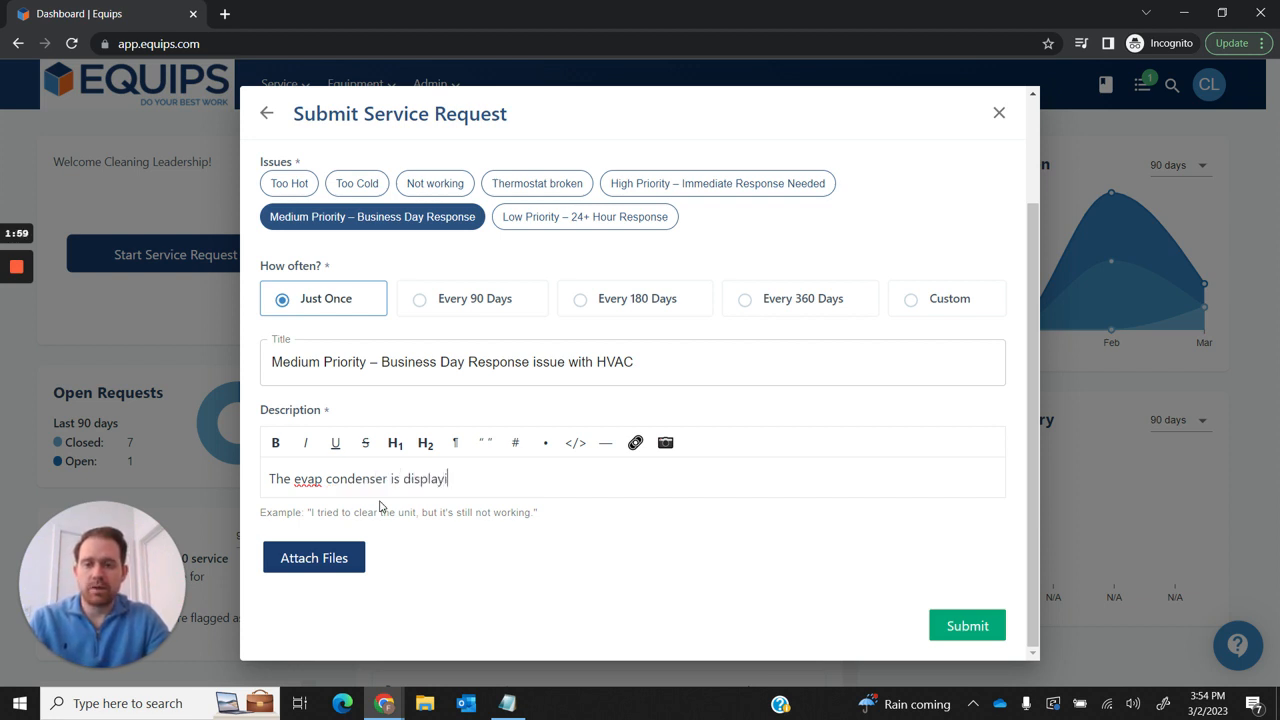
{"action": "type", "text": "ng an error message "}
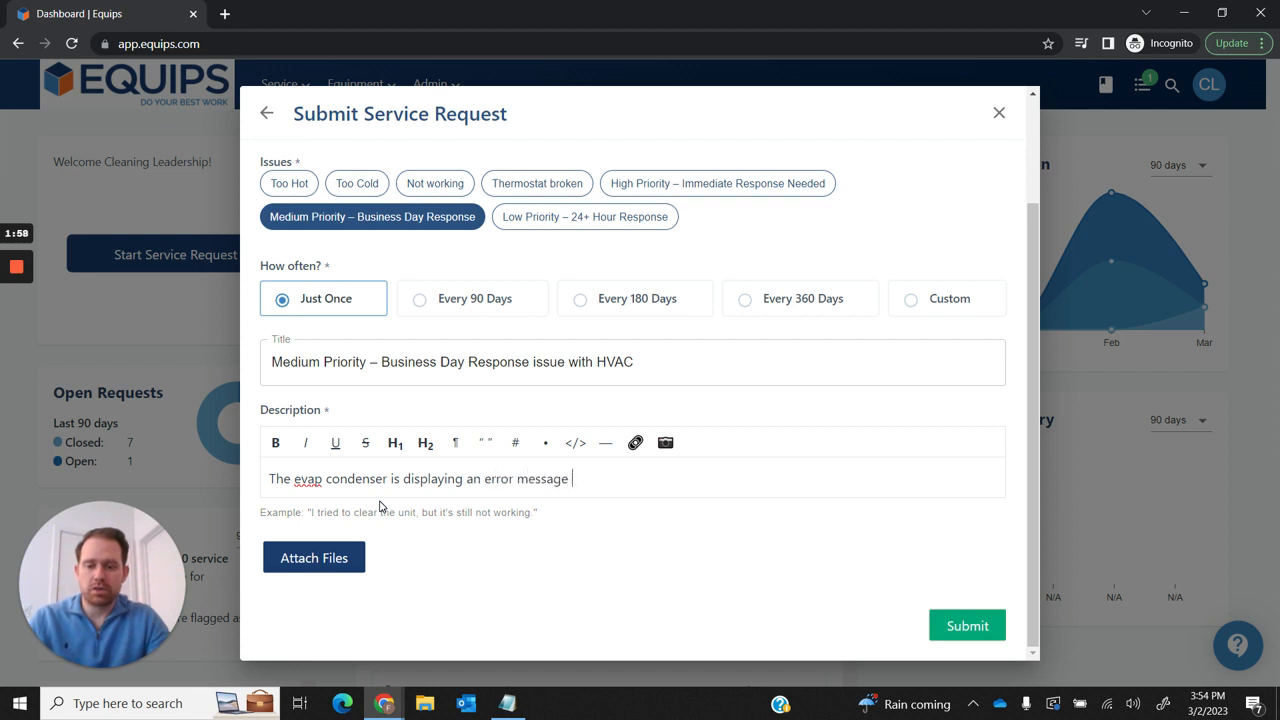
{"action": "type", "text": "#5555"}
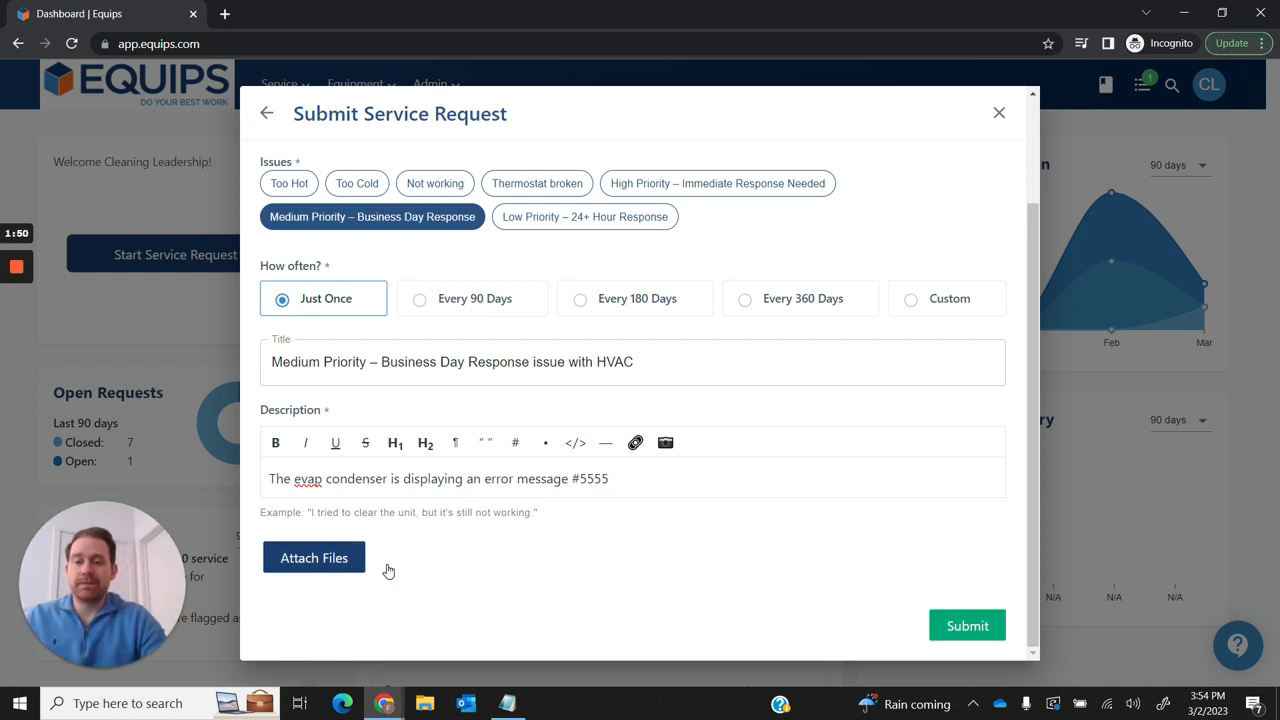
{"action": "left_click", "coordinate": [958, 624]}
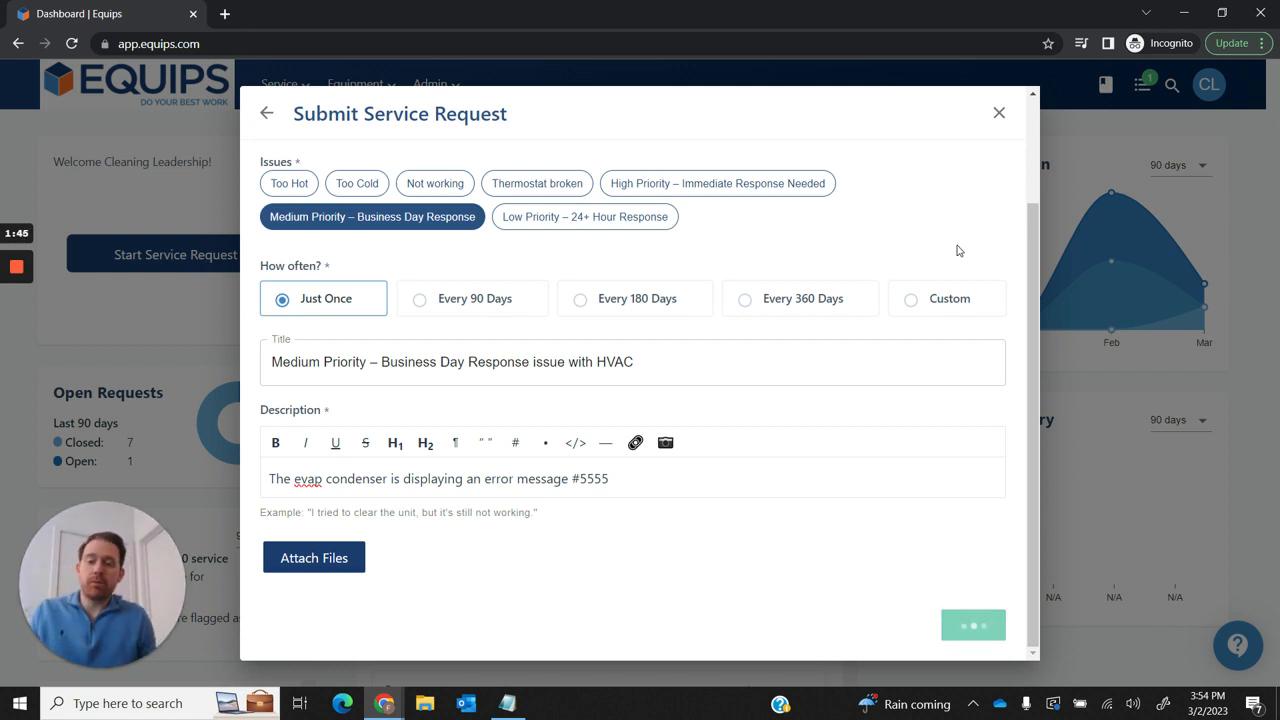